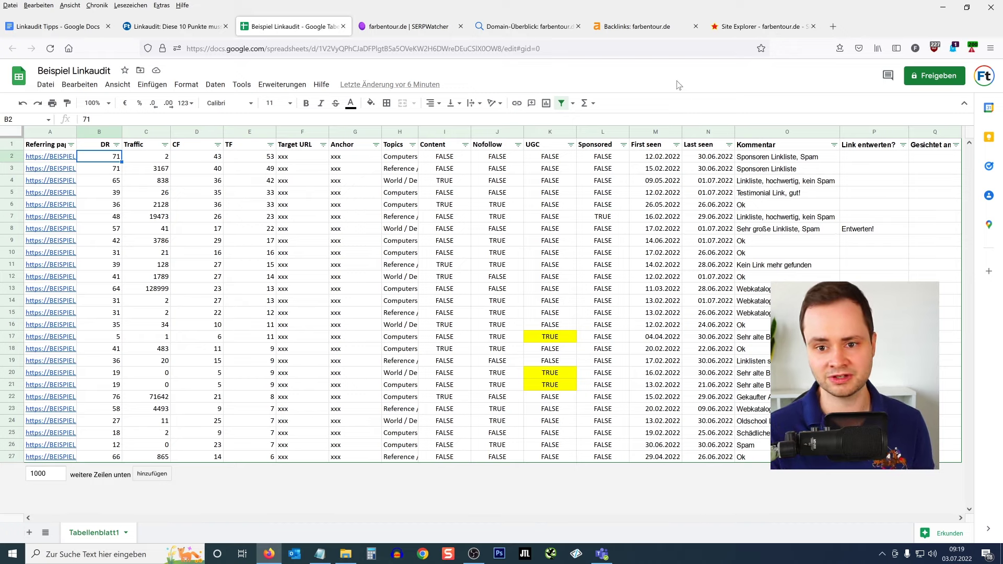
Review farbentour.de's backlinks in Ahrefs and its Site Explorer summary in Majestic, returning to the Beispiel Linkaudit spreadsheet
left_click(652, 35)
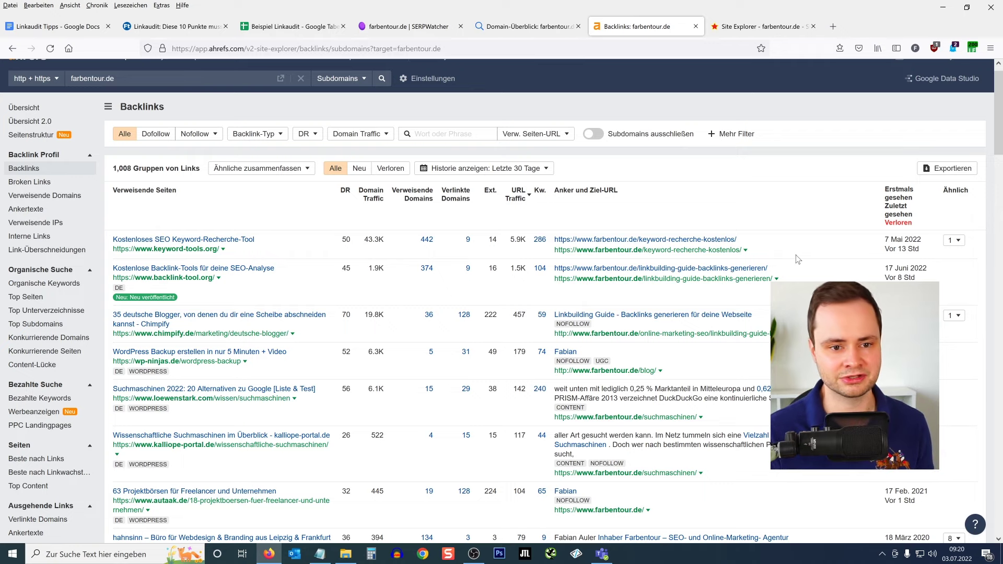
left_click(278, 28)
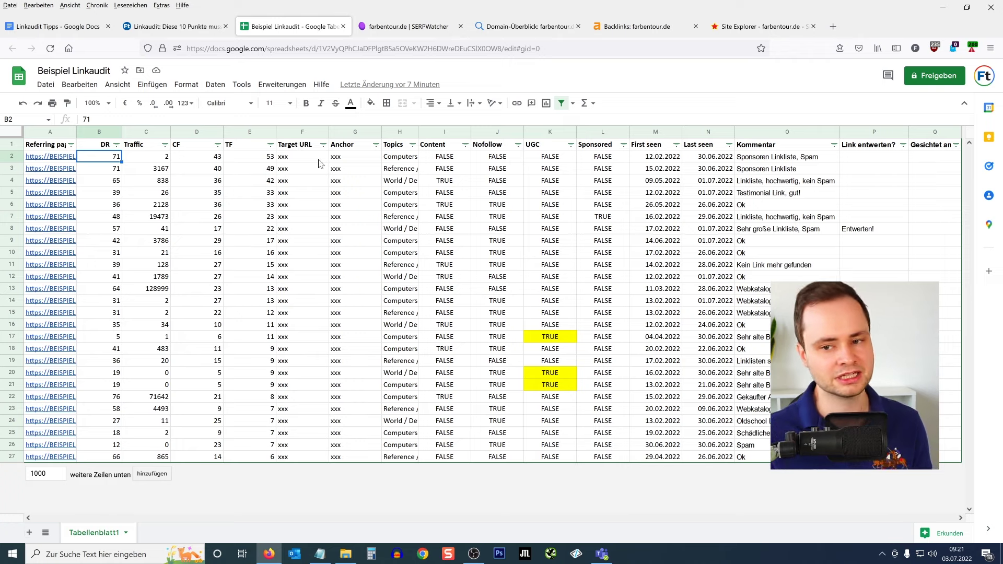
left_click(744, 27)
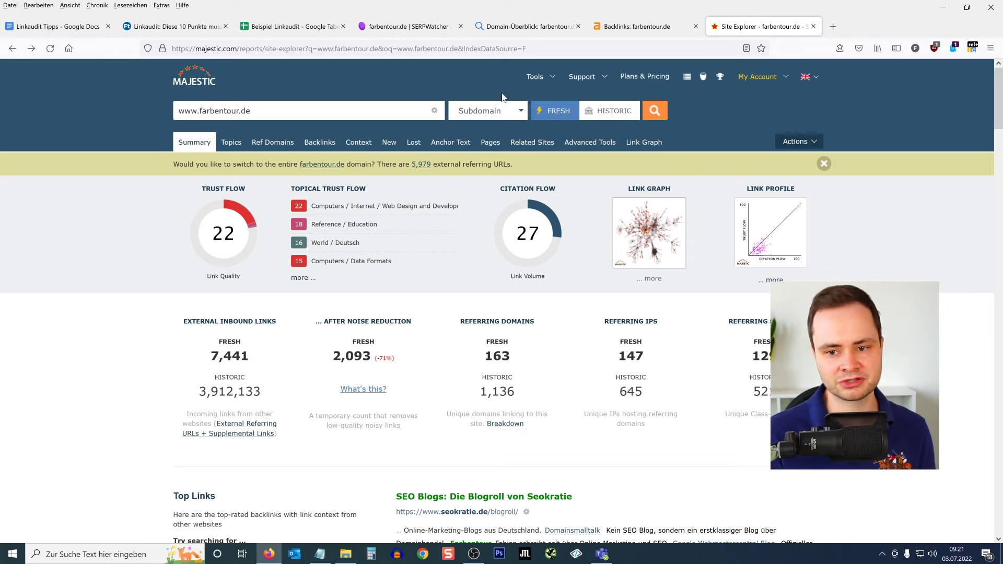
left_click(535, 76)
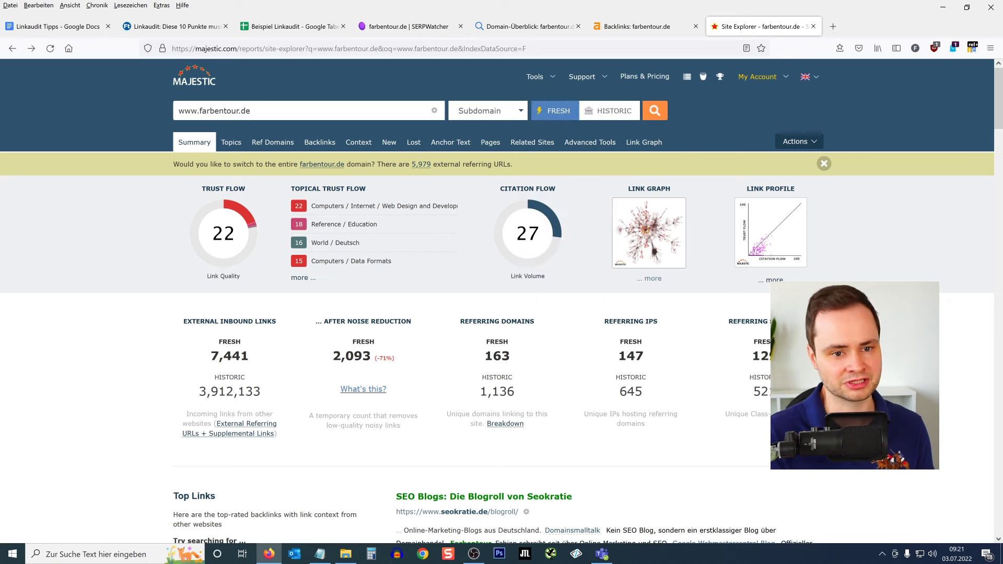
left_click(280, 27)
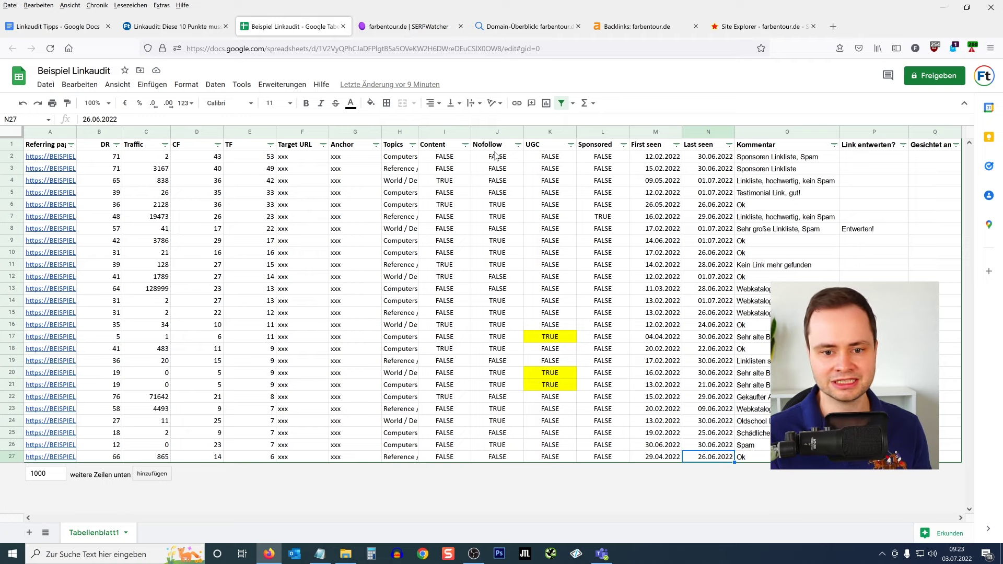
Examine the Nofollow, UGC and Sponsored columns and the values available in the UGC column's filter
left_click_drag(604, 146, 490, 151)
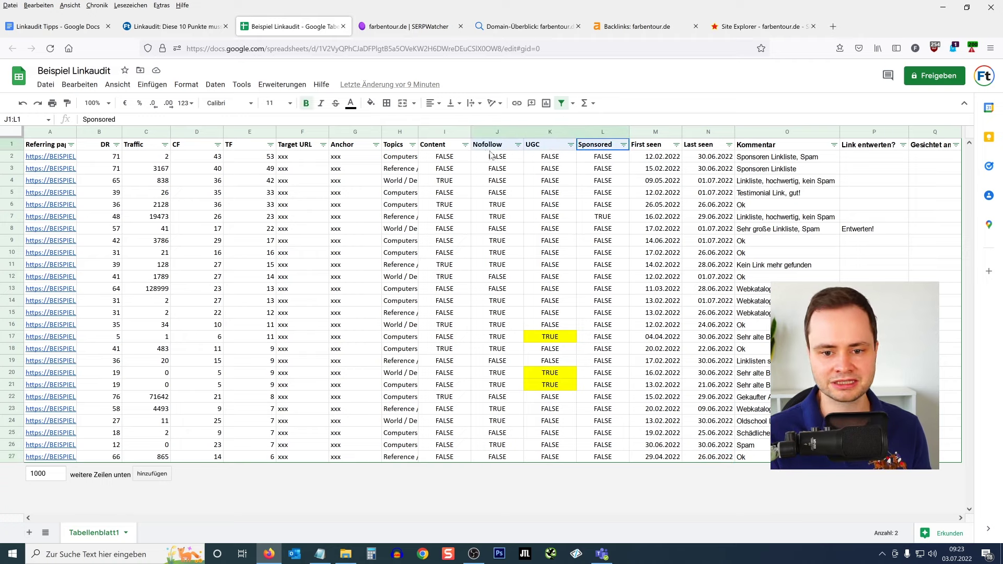
left_click(552, 182)
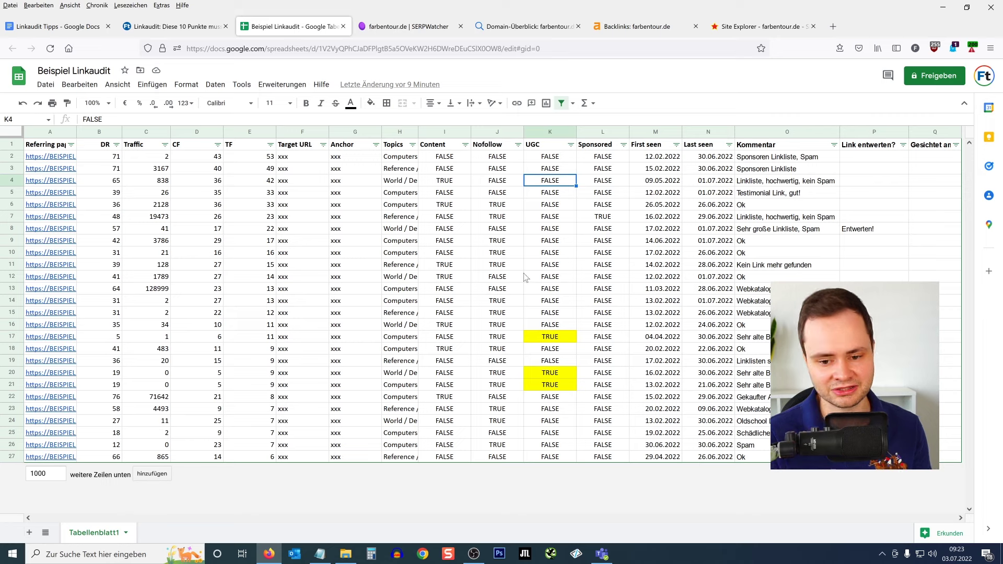
left_click(570, 145)
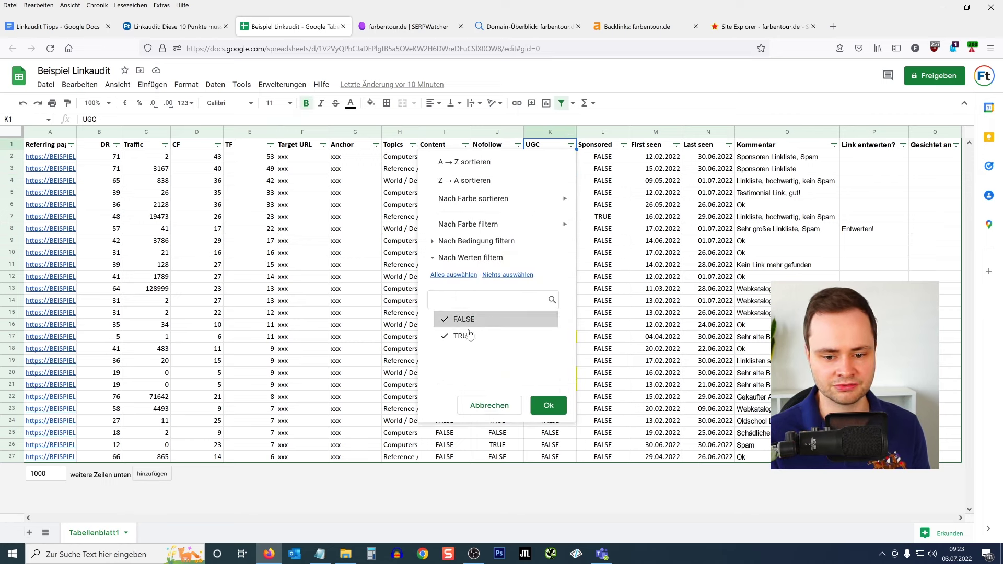
left_click(619, 308)
Inspect the highlighted UGC link in row 17, its First seen date, and the notes in the Kommentar column
left_click(554, 337)
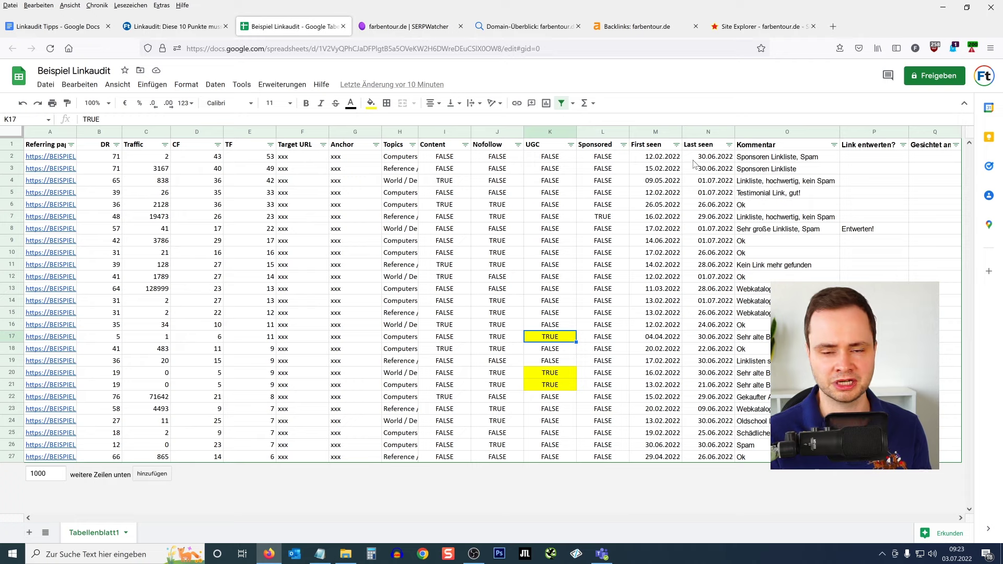
left_click(669, 339)
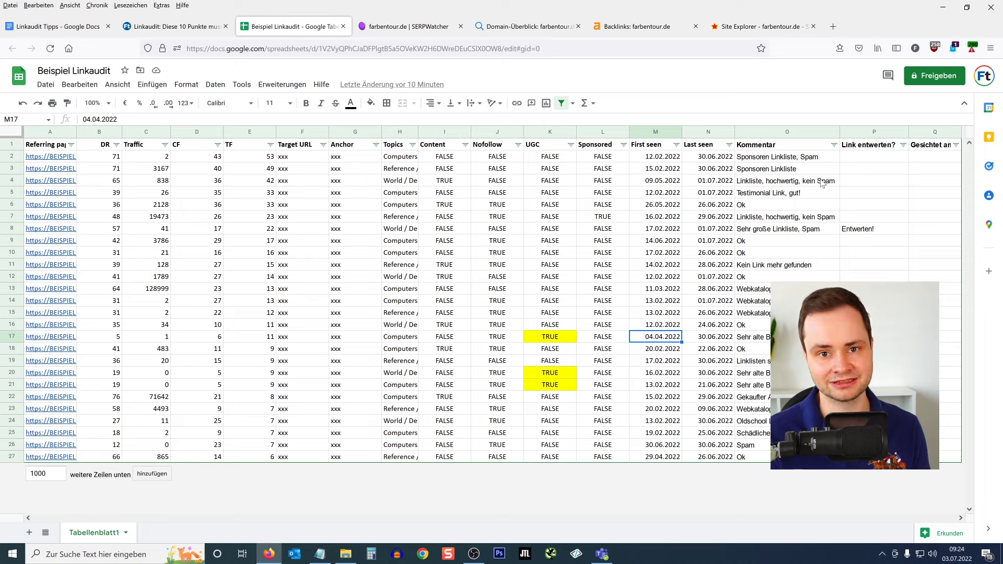
left_click(802, 212)
left_click(792, 161)
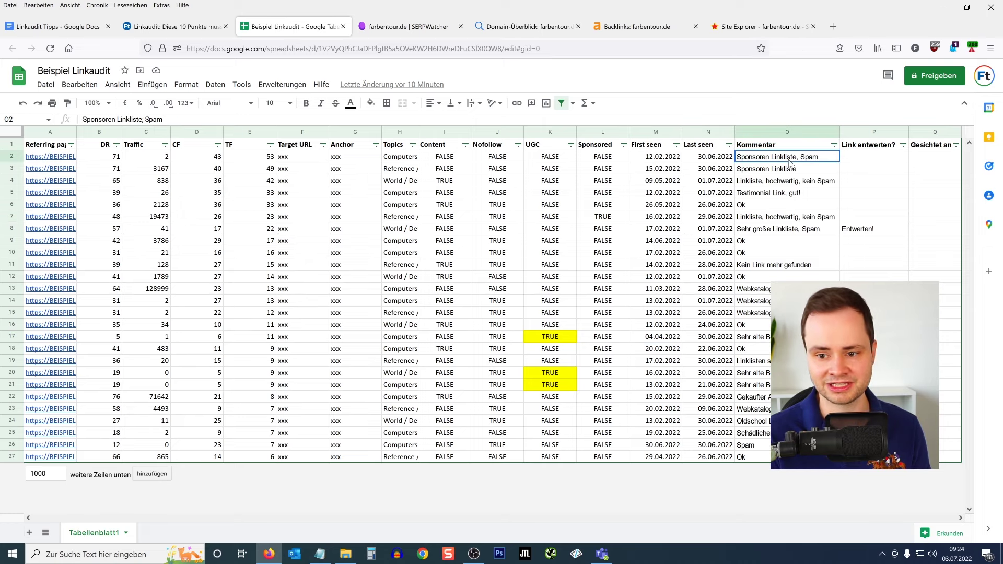
left_click(753, 337)
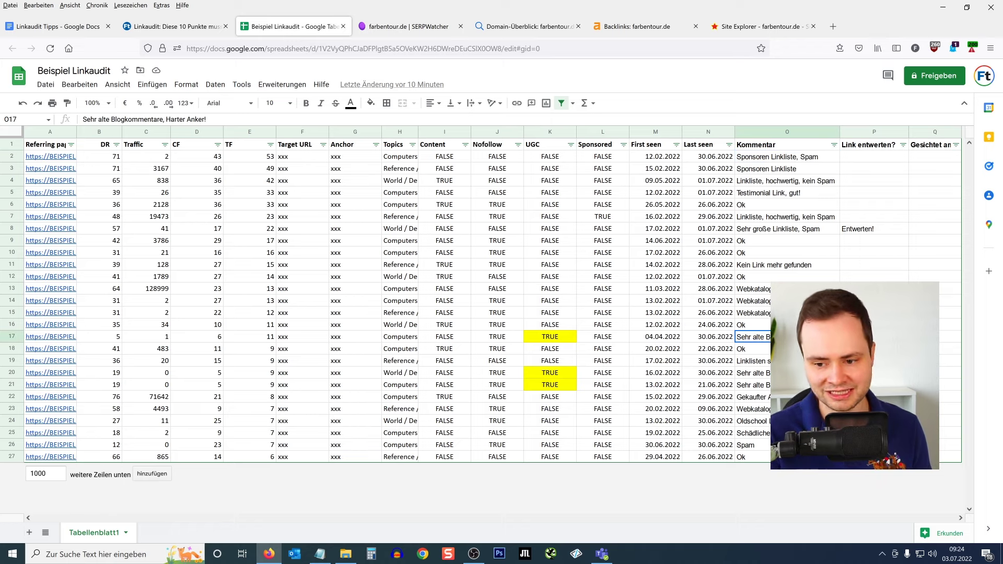
Filter the UGC column to show only the rows with the value TRUE
left_click(570, 145)
left_click(509, 320)
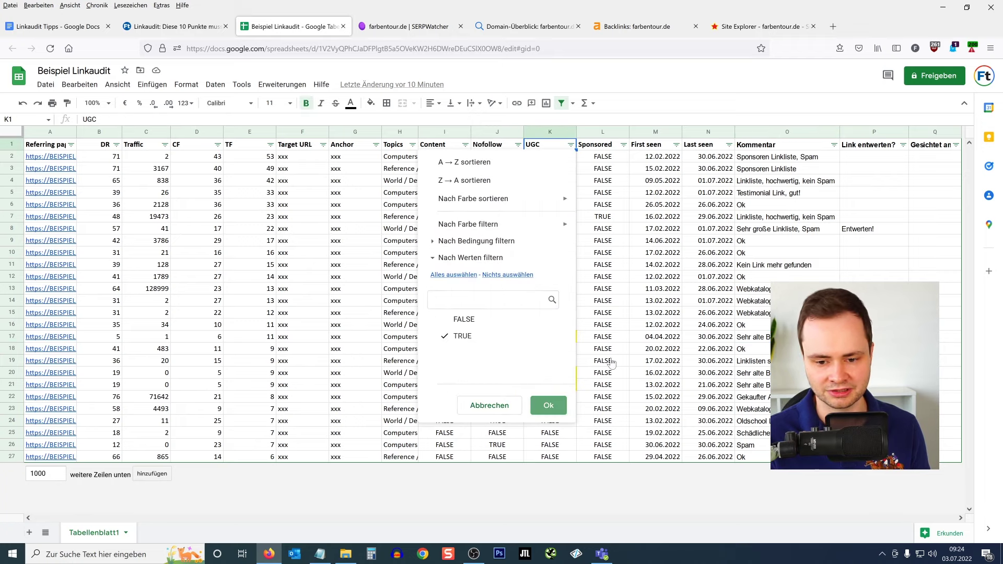
left_click(541, 403)
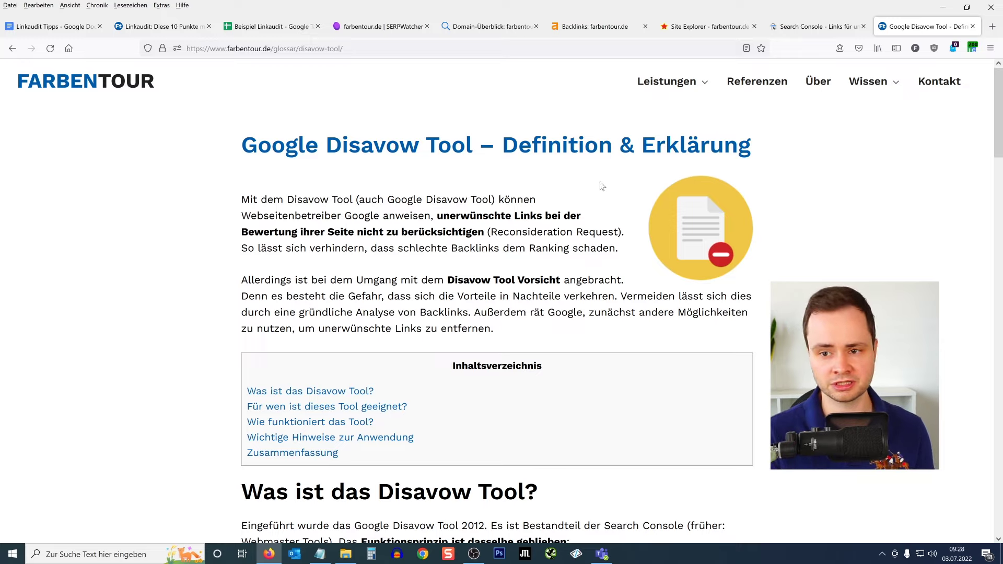
View the disavow-links page in Google Search Console and farbentour.de's keyword tracking in SERPWatcher
left_click(835, 26)
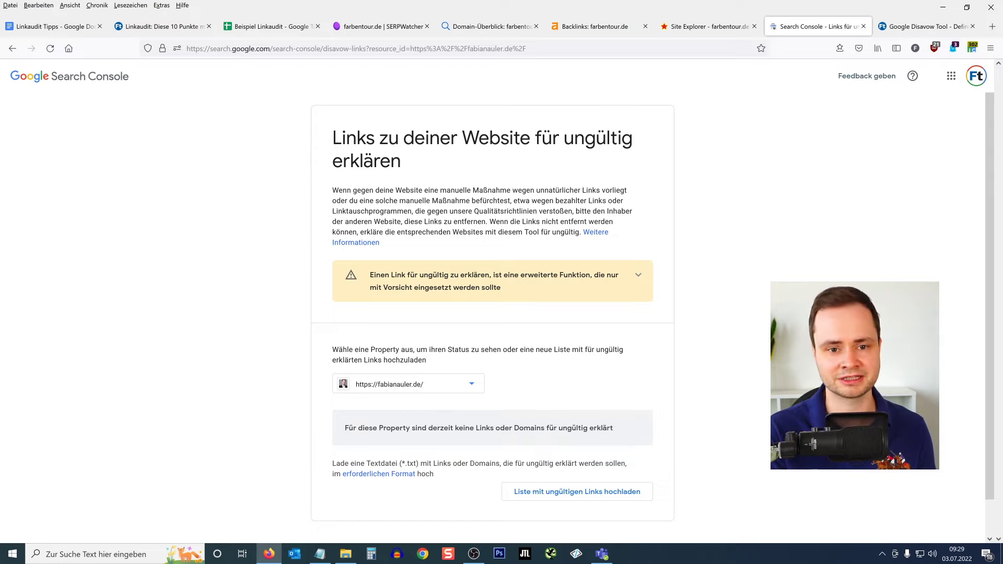
left_click(360, 30)
left_click(444, 29)
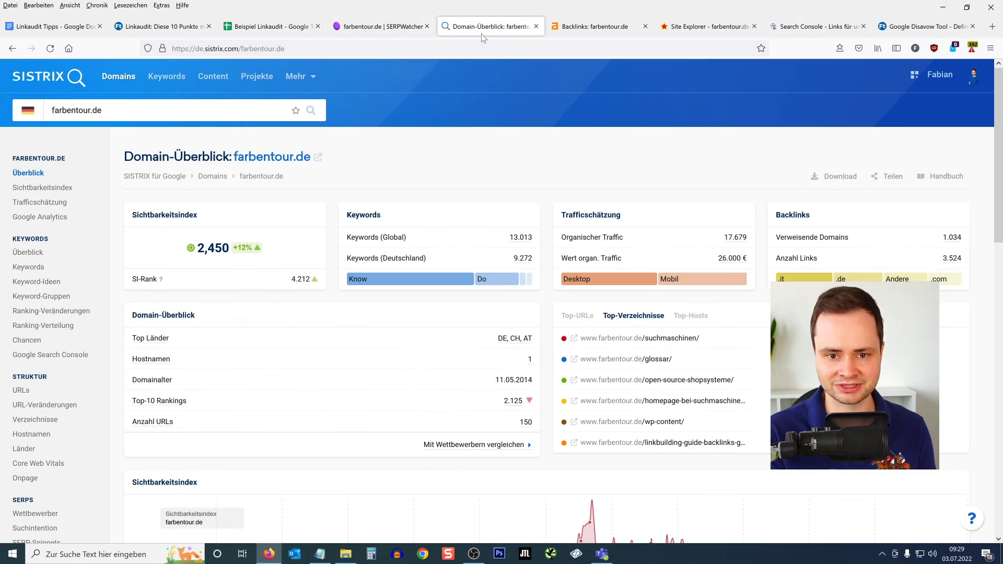
left_click(387, 28)
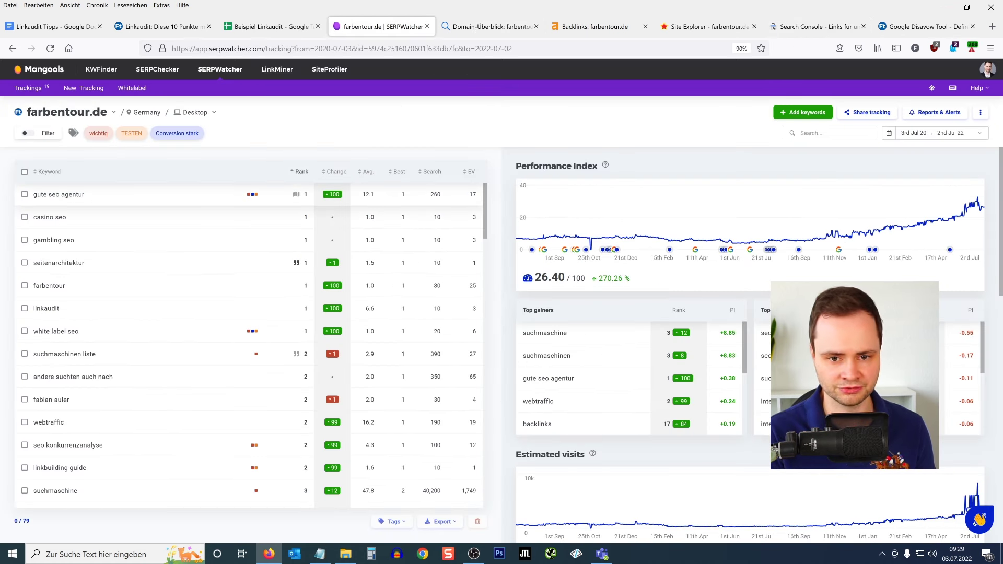
Examine farbentour.de's Sichtbarkeitsindex history in SISTRIX and compare it with the SERPWatcher performance trend
left_click(469, 29)
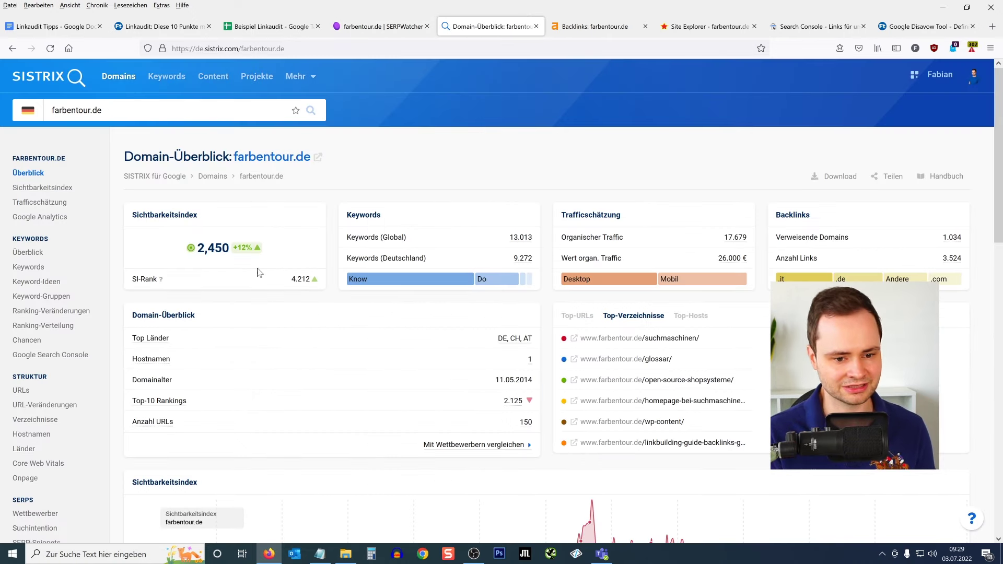
mouse_move(265, 255)
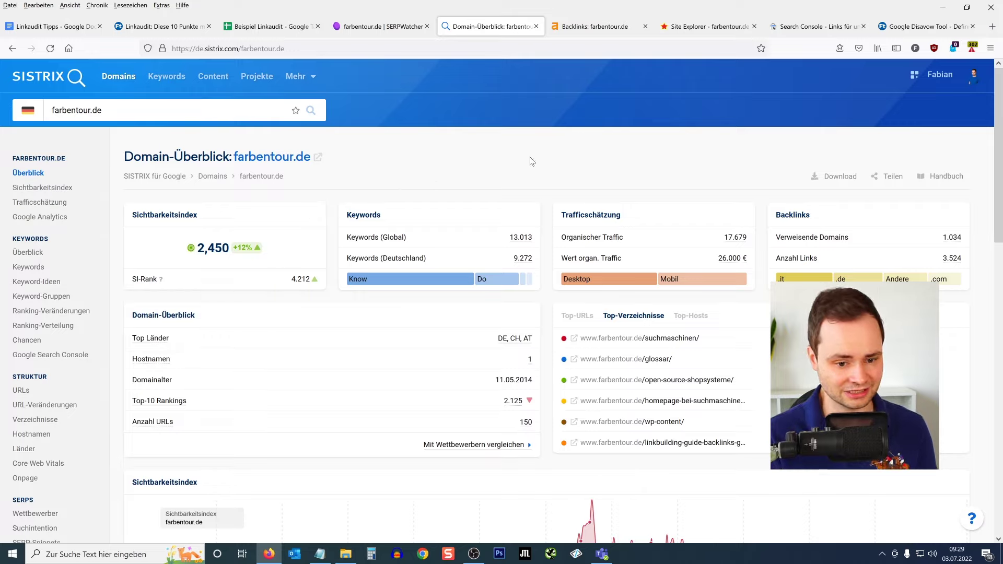
scroll(548, 174, "down", 2)
scroll(548, 174, "down", 10)
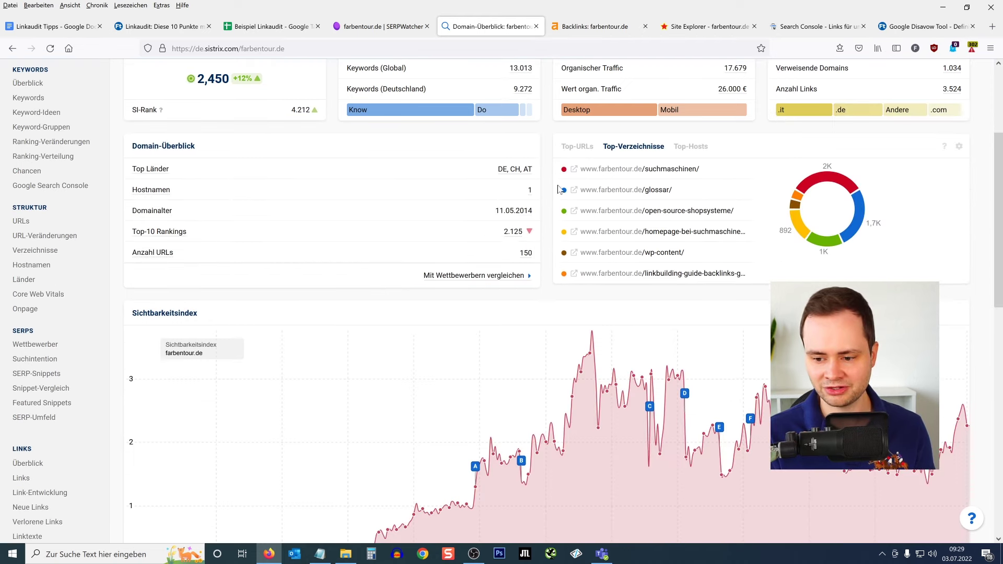
scroll(492, 223, "up", 4)
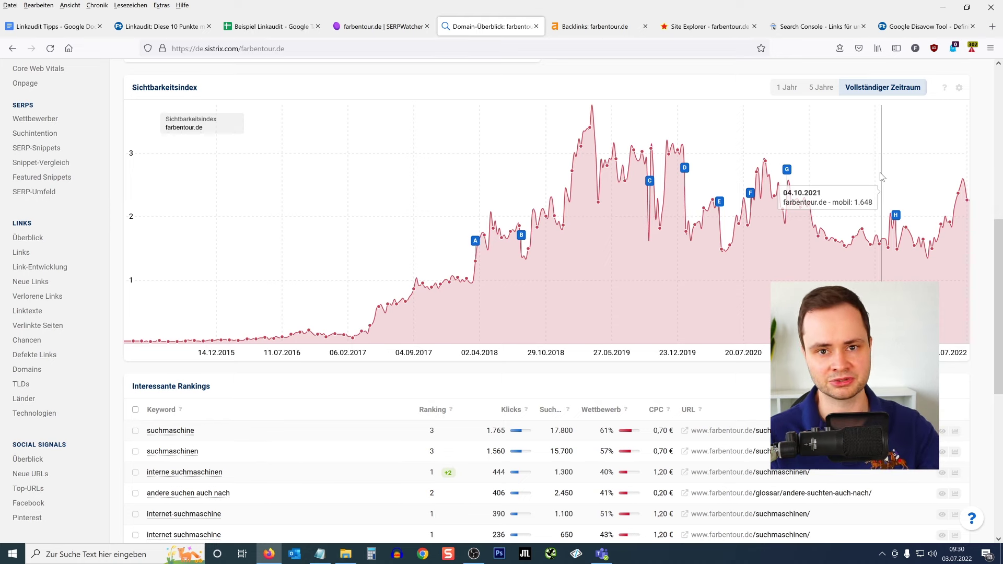
left_click(378, 26)
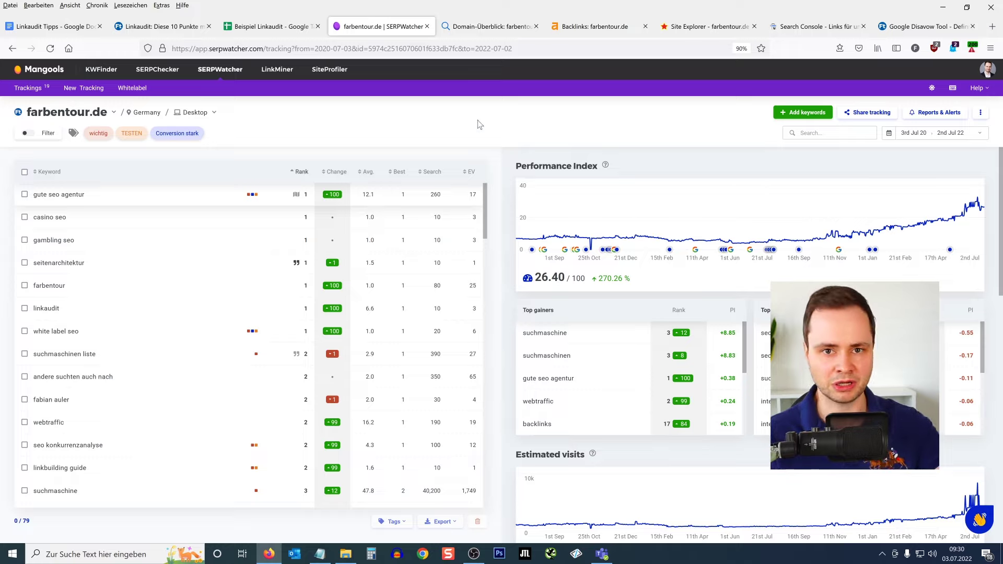
left_click(504, 28)
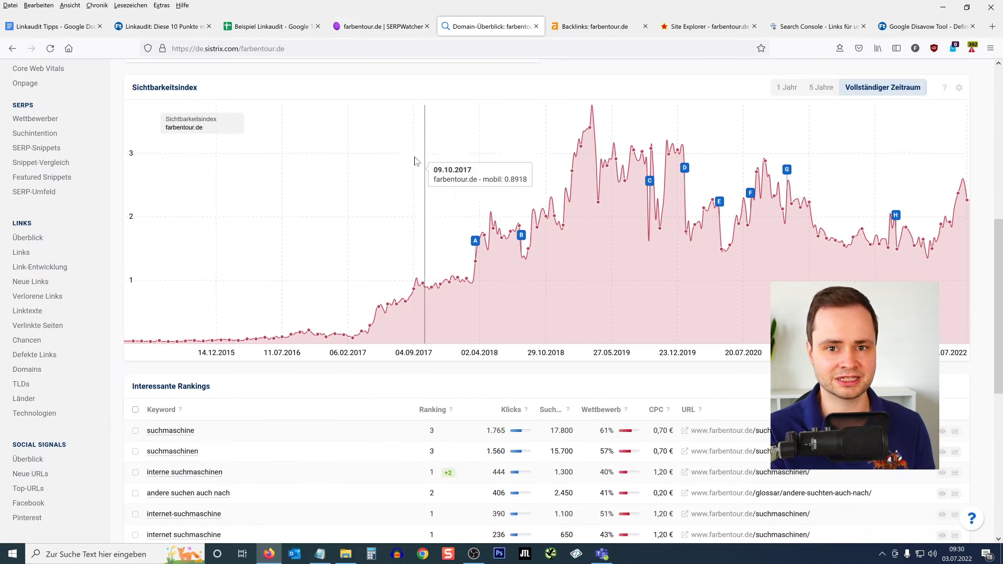
scroll(407, 188, "up", 3)
scroll(447, 261, "up", 3)
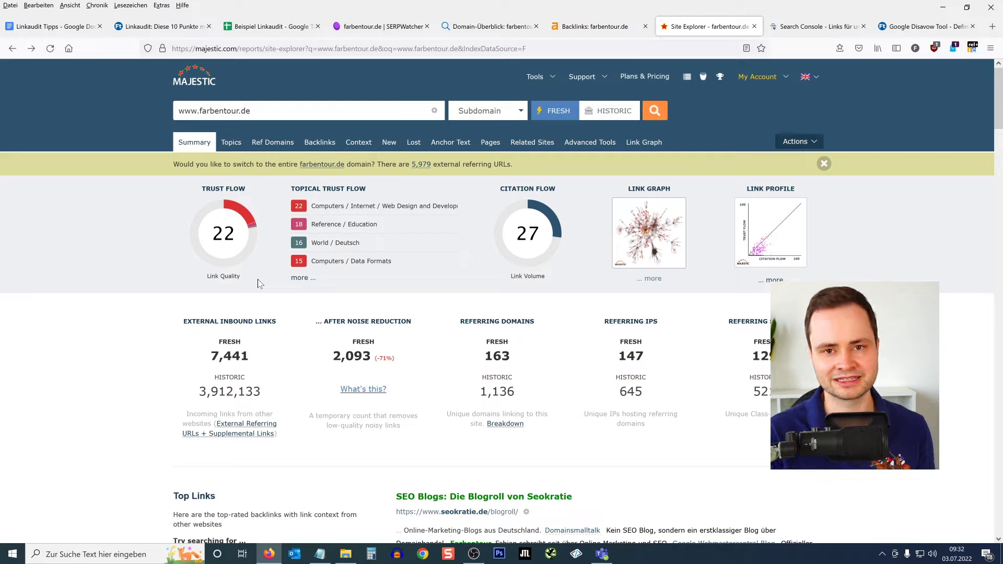
Inspect Majestic's link profile and the deep-link, homepage and follow shares in the Backlink Breakdown
left_click(776, 237)
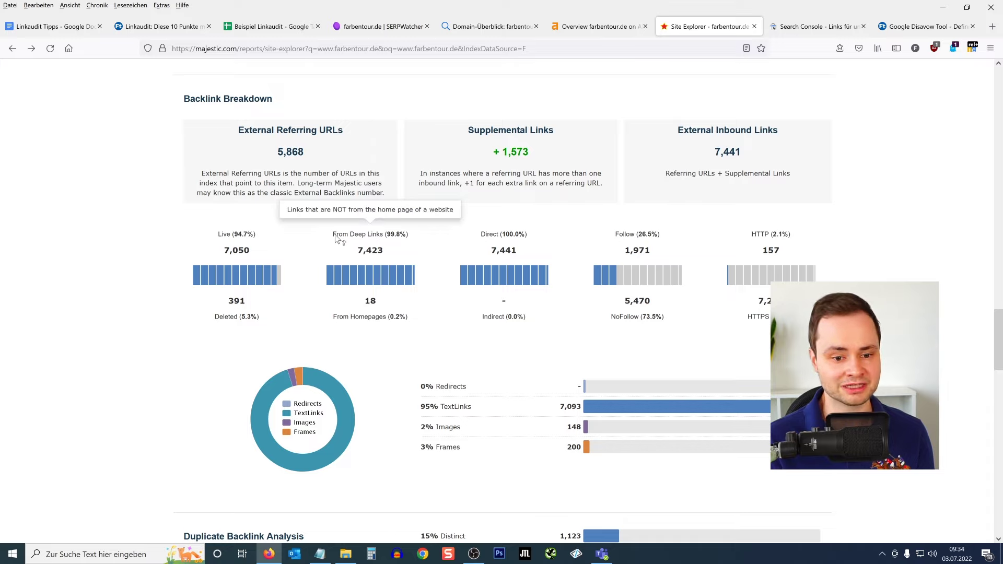
left_click_drag(332, 234, 386, 238)
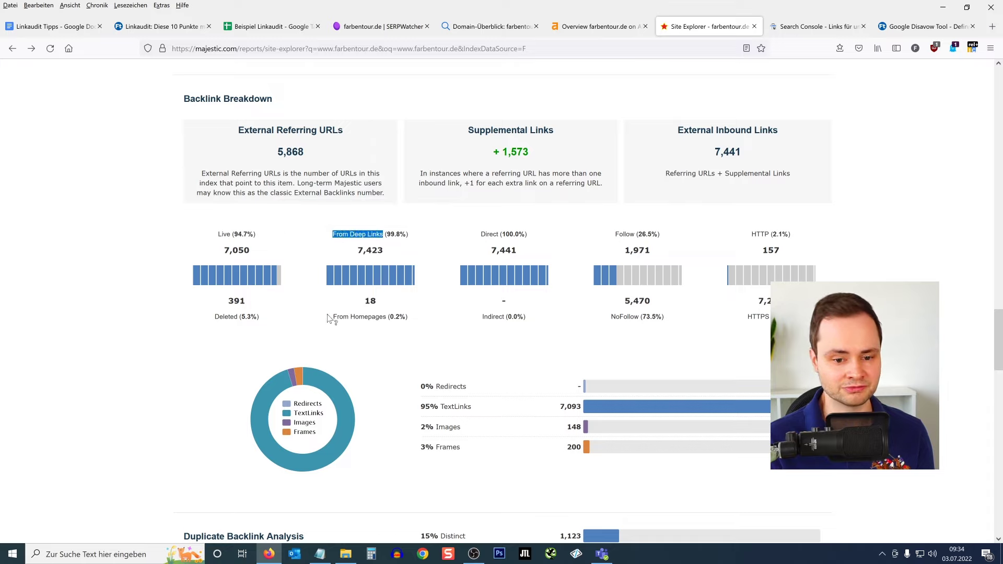
left_click_drag(333, 317, 387, 318)
left_click(79, 323)
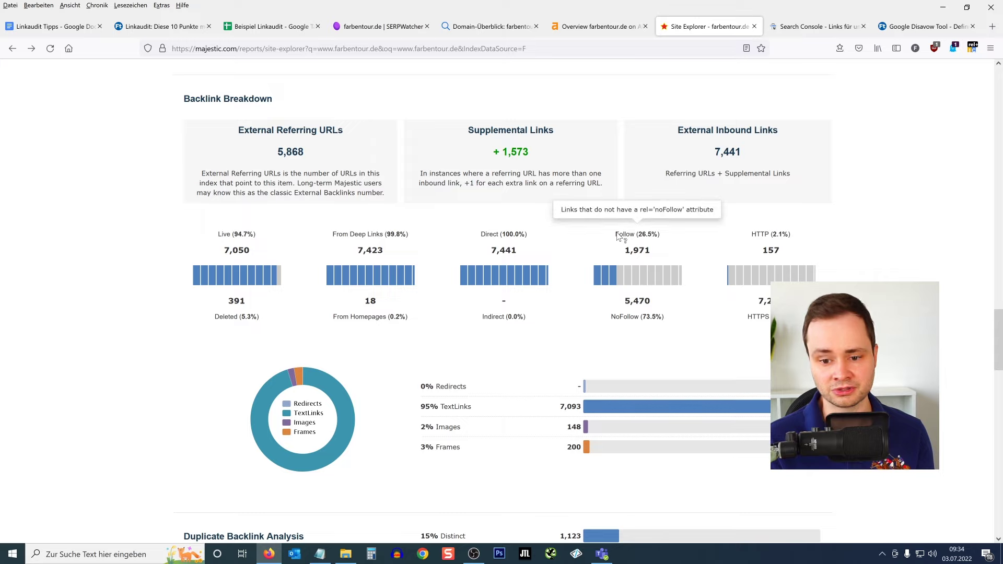
left_click_drag(615, 234, 631, 234)
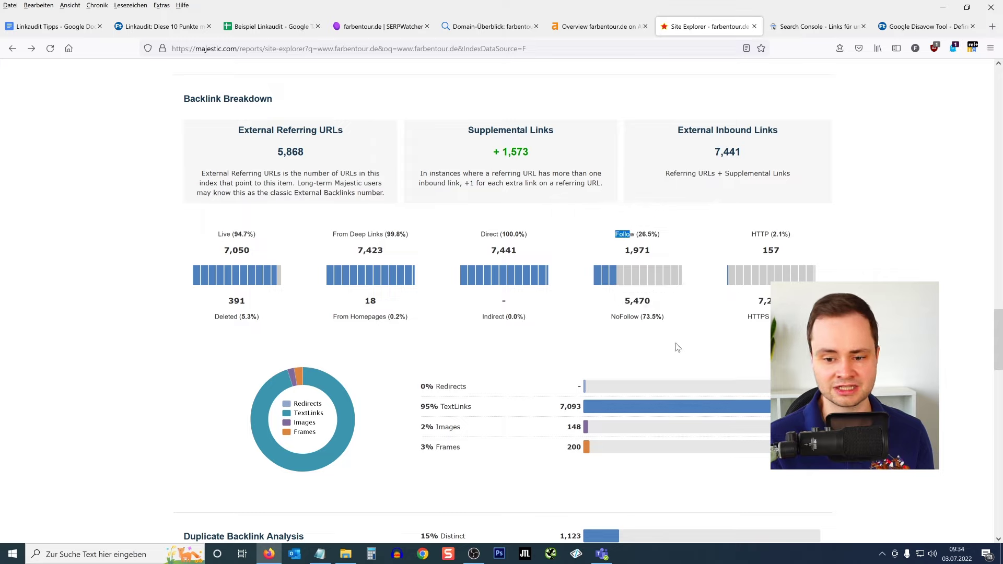
left_click(135, 287)
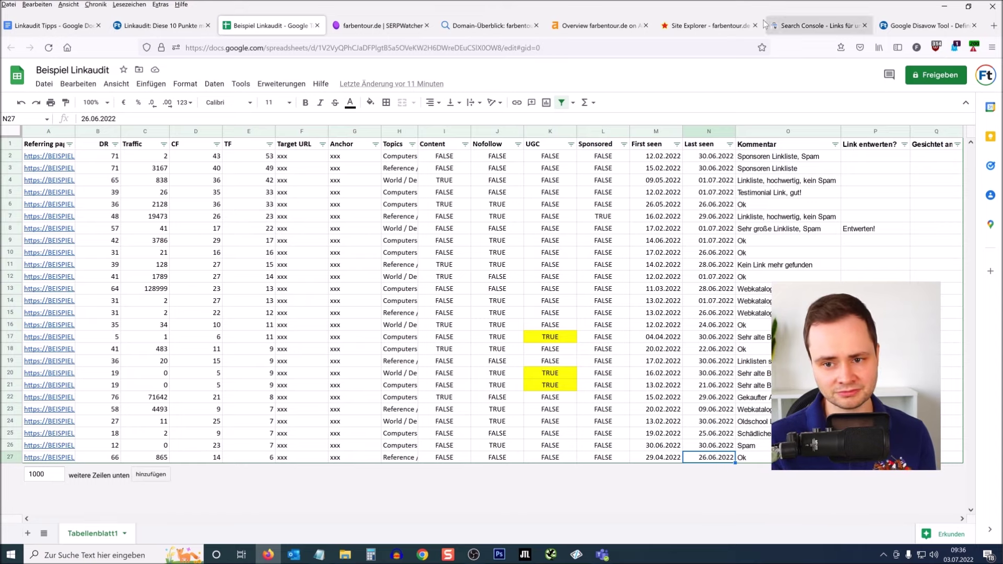
Examine the distribution of farbentour.de's anchor texts in Majestic's Anchor Text chart
left_click(714, 23)
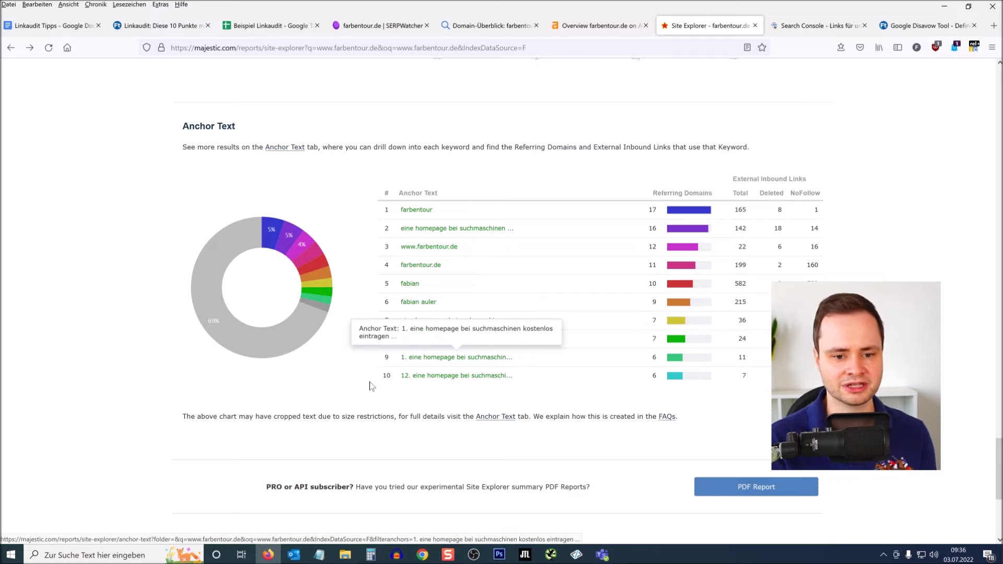
mouse_move(293, 313)
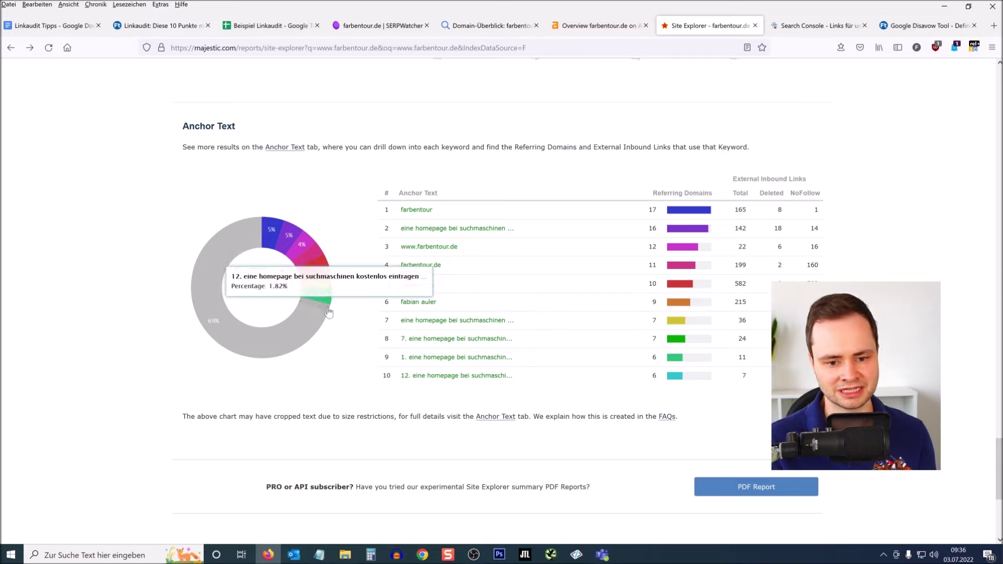
mouse_move(261, 338)
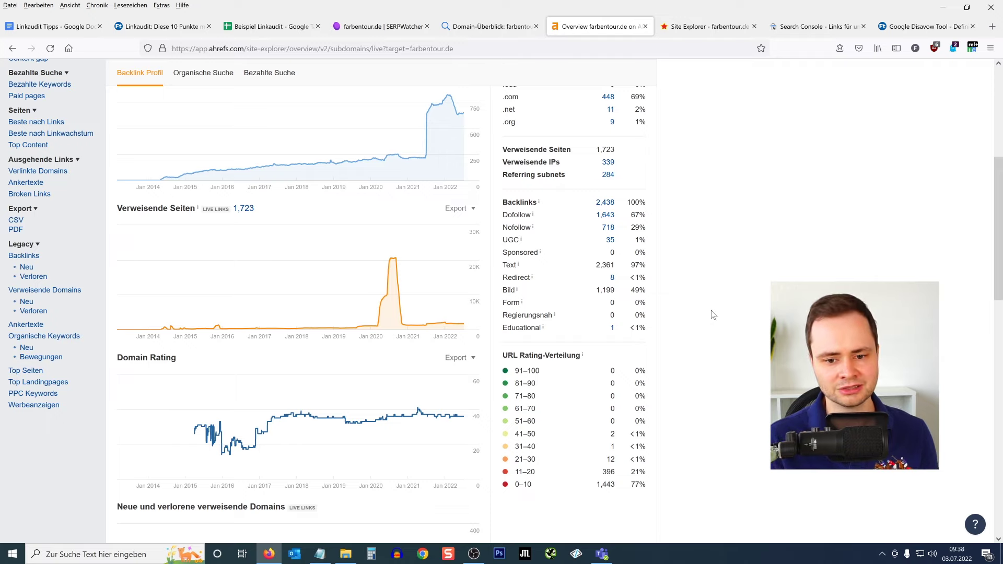
Check the referring pages and Dofollow/Nofollow figures in Ahrefs against the NoFollow share in Majestic's Backlink Breakdown
mouse_move(463, 416)
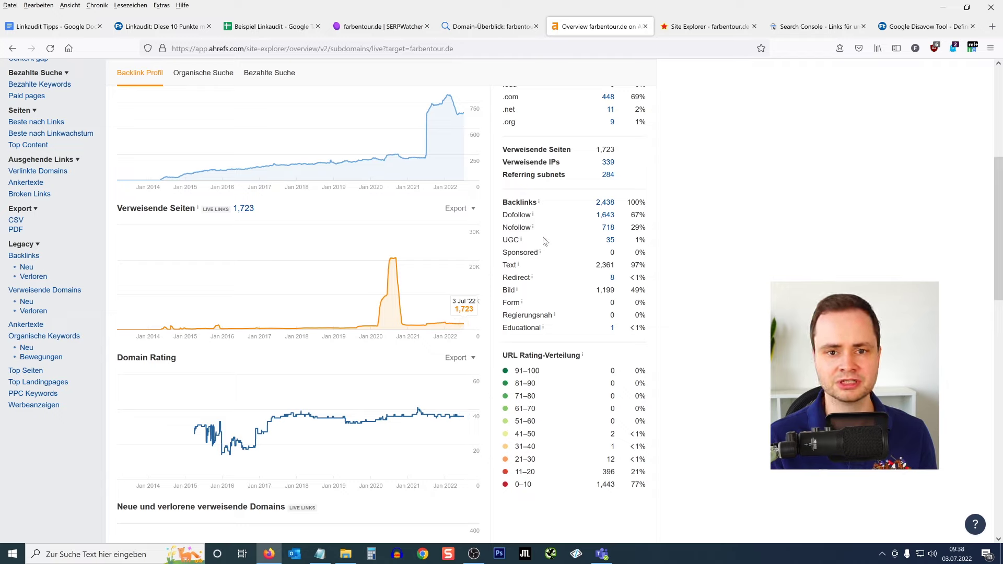
key("ctrl+Tab")
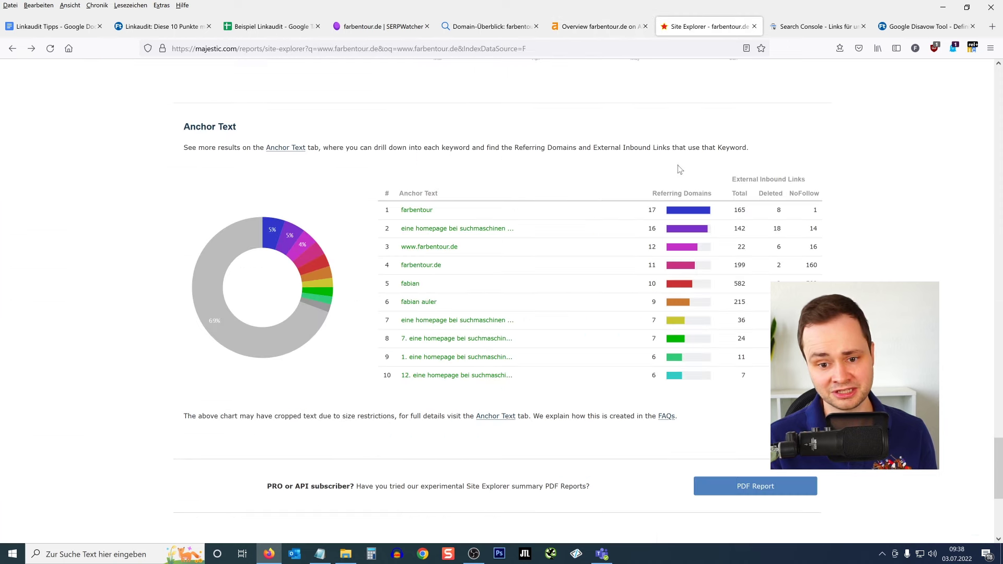
scroll(672, 332, "up", 5)
scroll(672, 332, "up", 10)
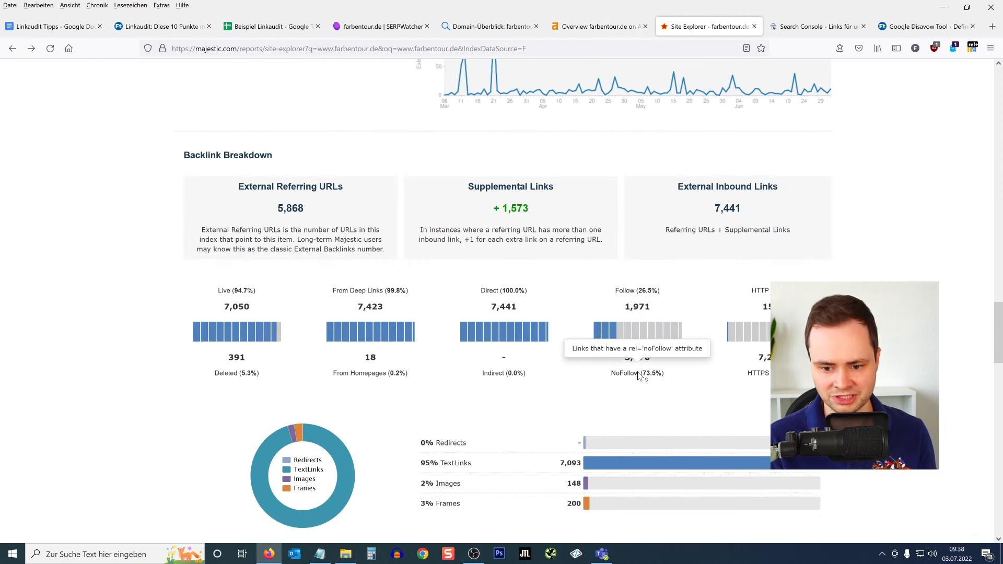
Check the UGC and Sponsored backlink figures for farbentour.de in the Ahrefs overview
left_click(614, 31)
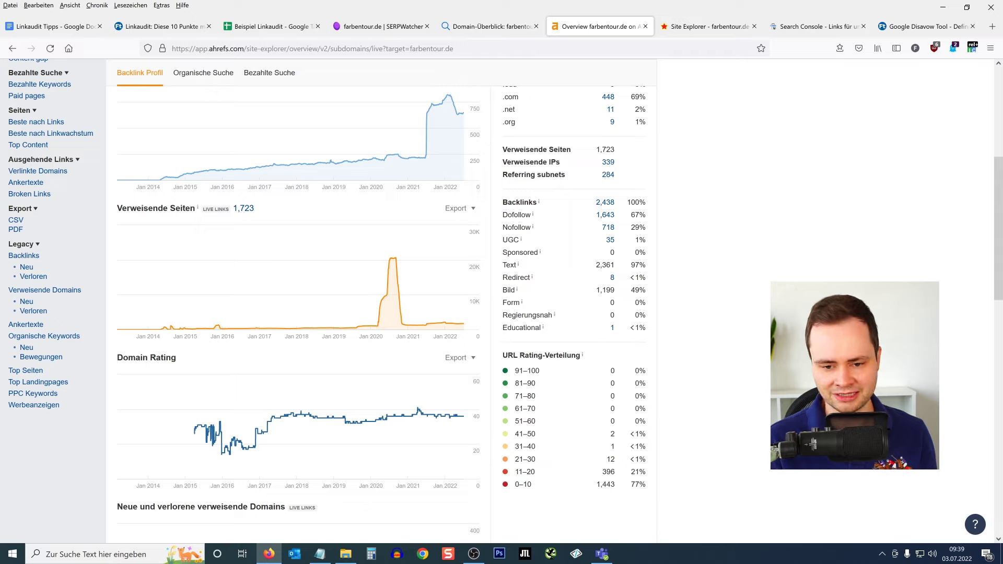
double_click(507, 240)
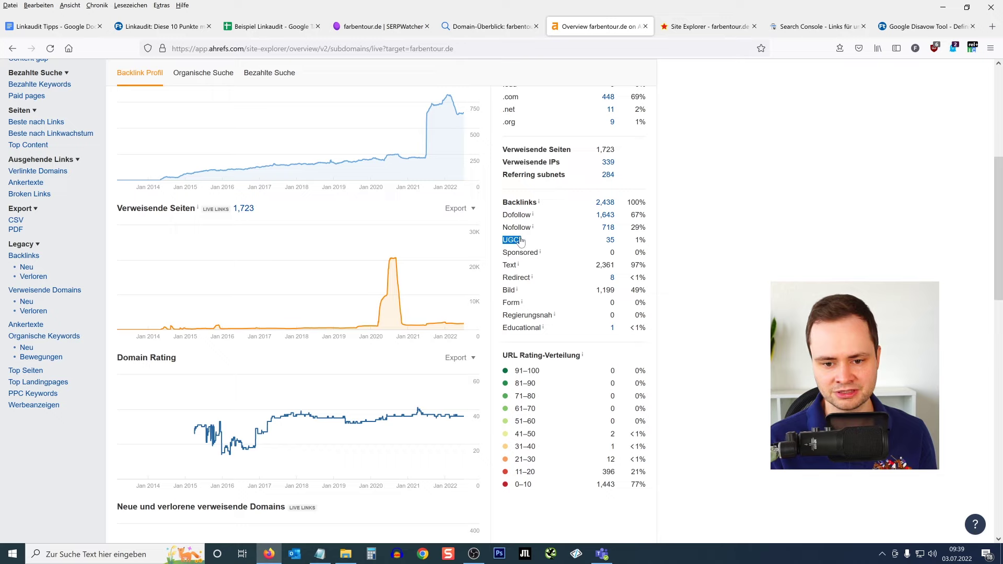
left_click_drag(501, 252, 539, 254)
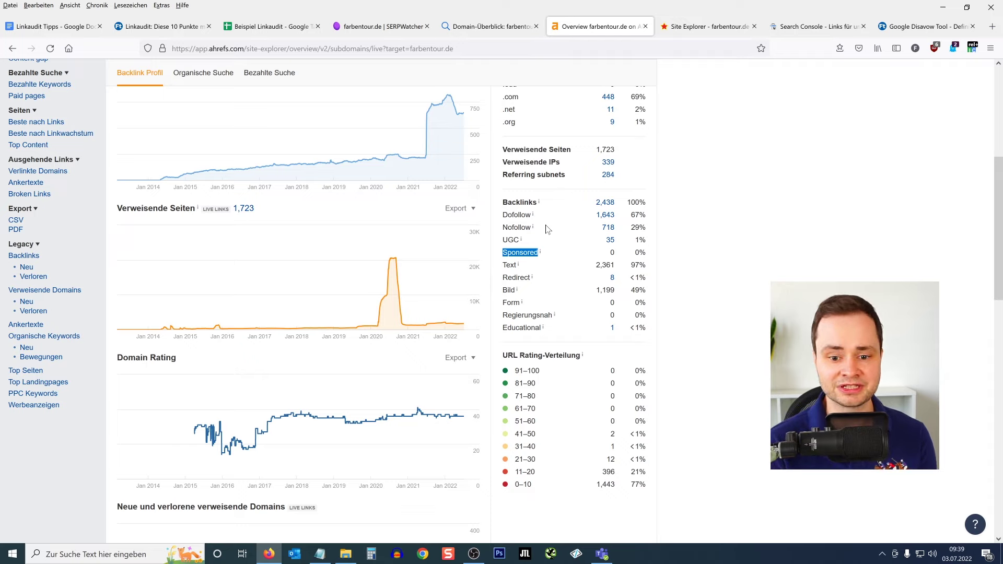
left_click_drag(652, 254, 610, 257)
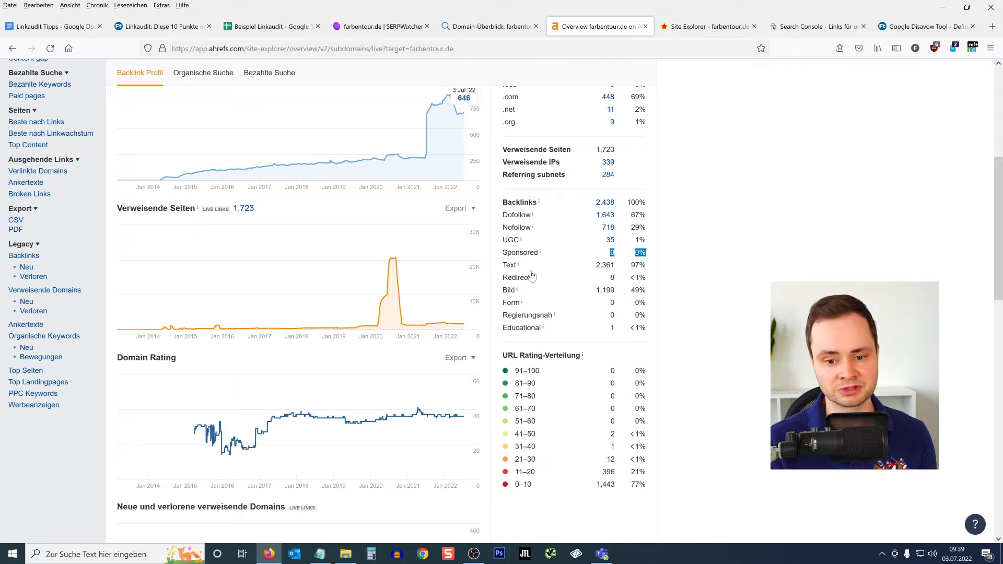
mouse_move(540, 255)
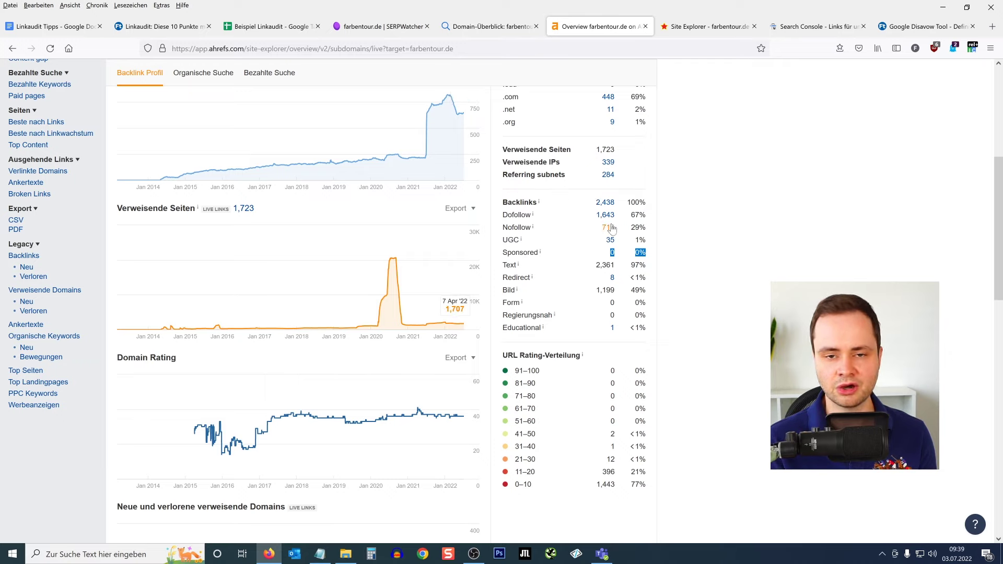
left_click_drag(502, 240, 514, 240)
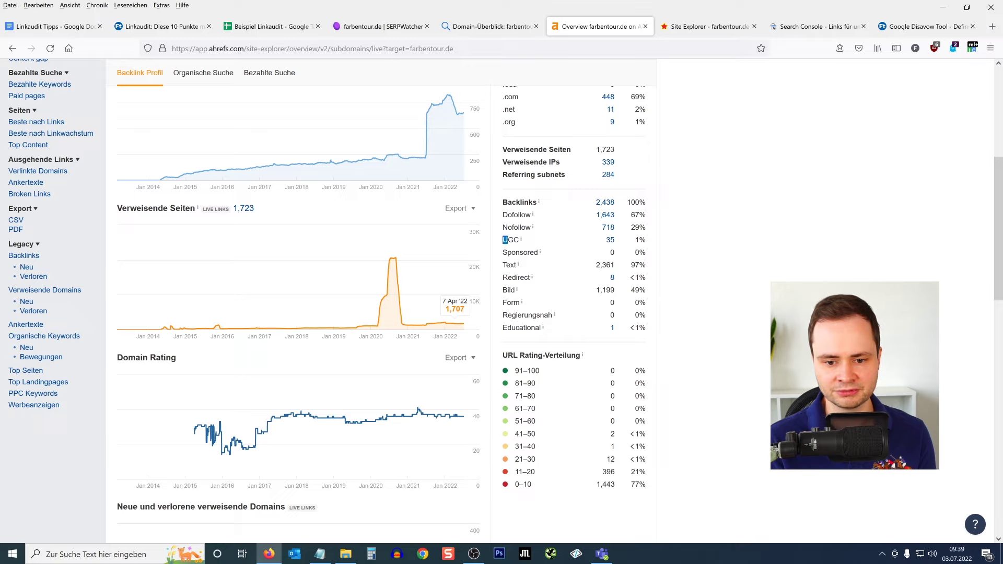
left_click(729, 264)
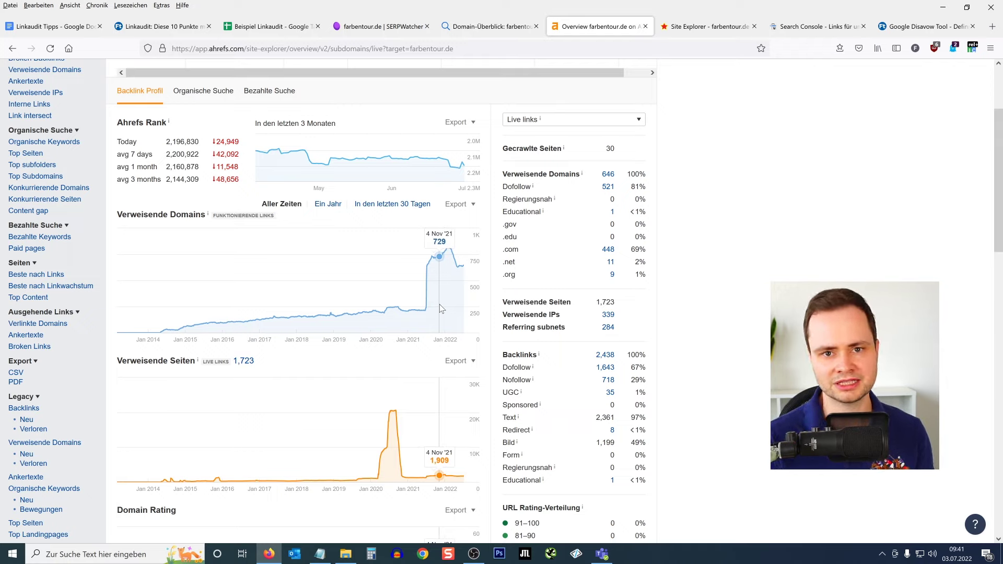
Review the First seen dates of the listed backlinks in the Beispiel Linkaudit spreadsheet
key("ctrl+3")
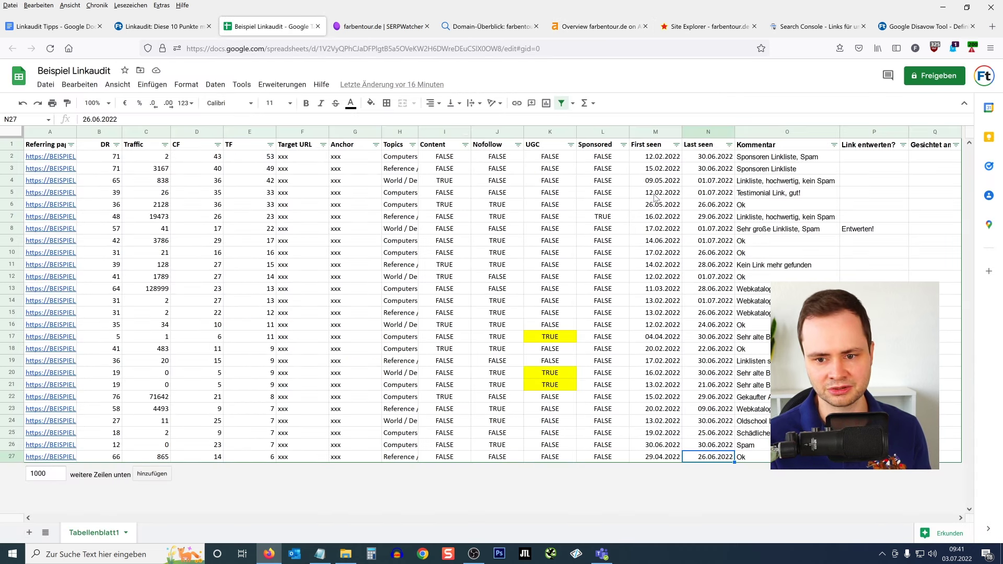
left_click_drag(670, 157, 675, 431)
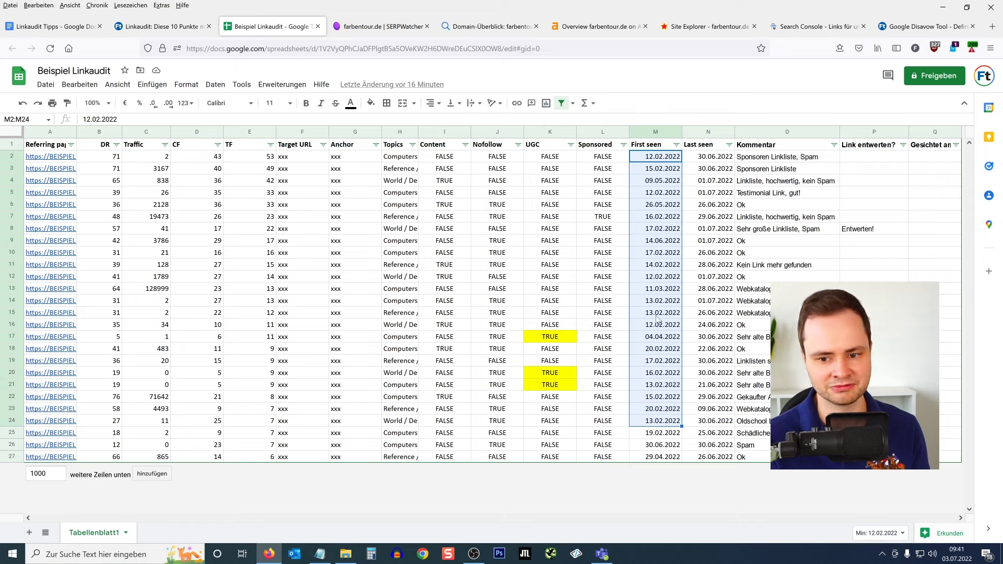
left_click(659, 205)
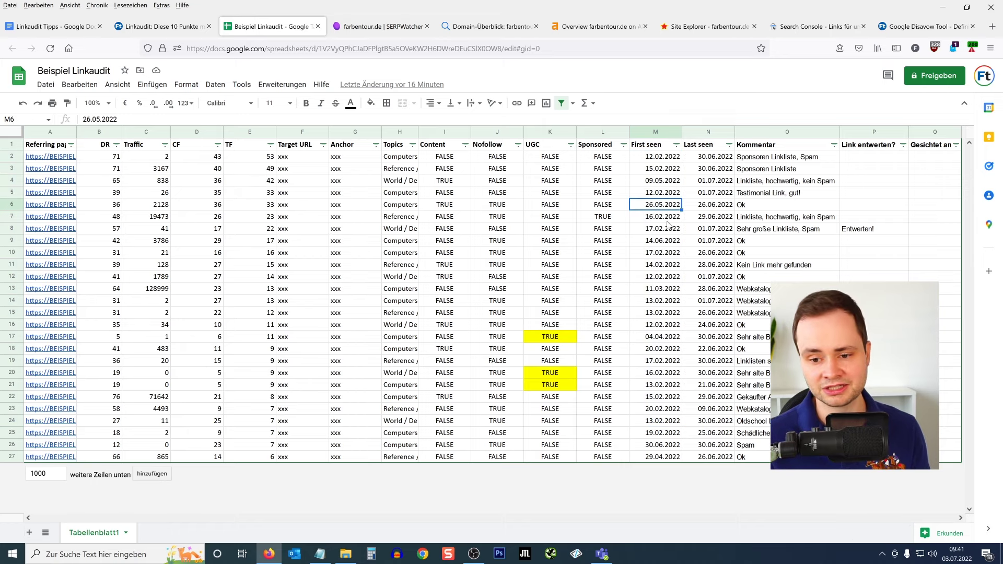